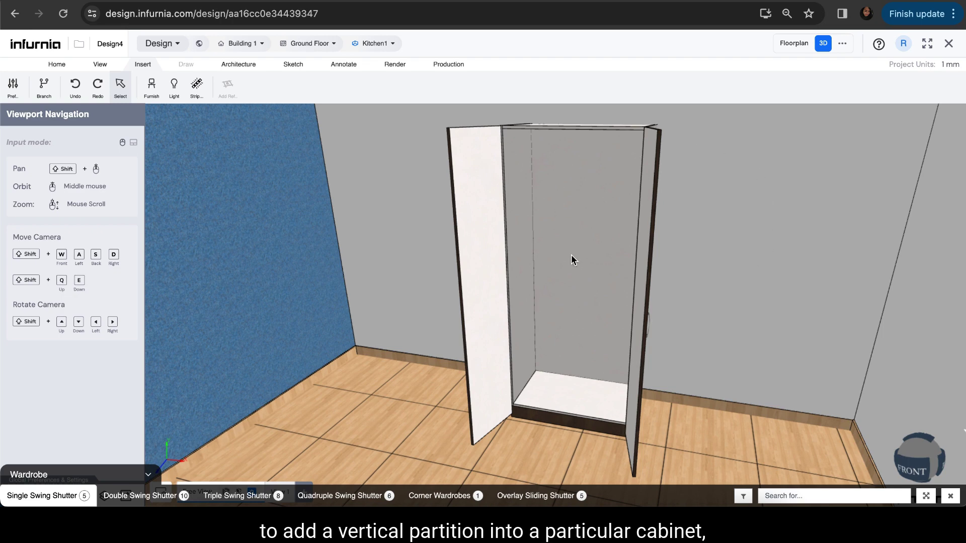
Select the single swing-shutter wardrobe's interior space in the 3D view
{"action": "left_click", "coordinate": [571, 260]}
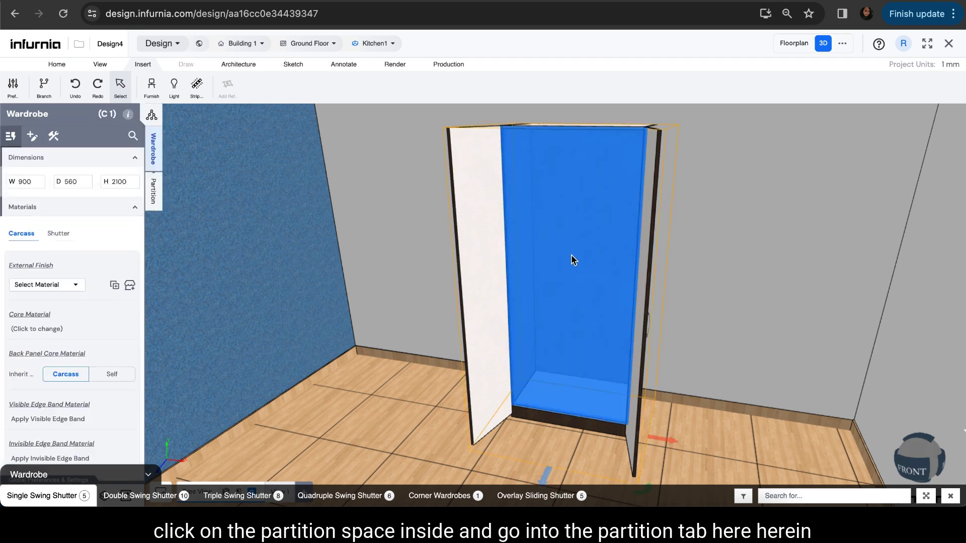
Add 1 vertical partition to the wardrobe interior, then clear the selection
{"action": "left_click", "coordinate": [154, 189]}
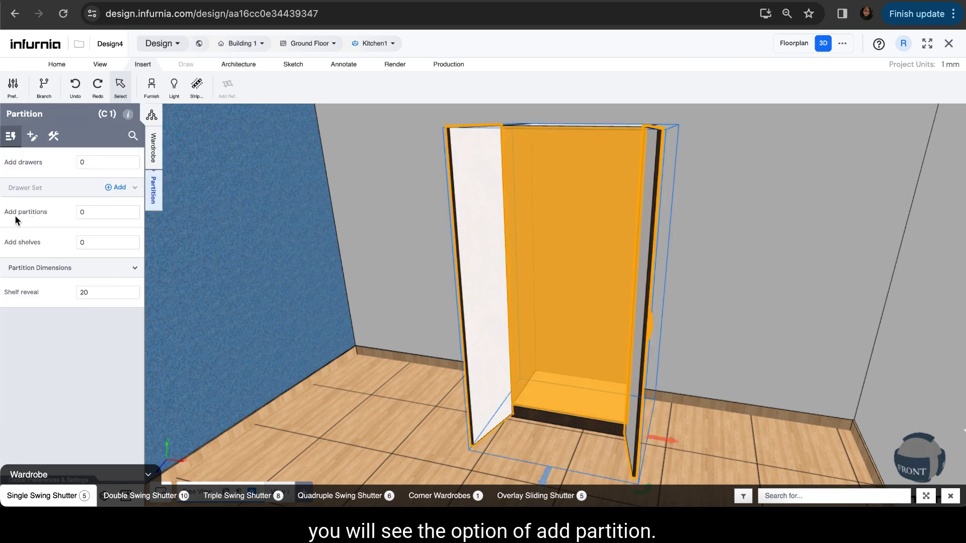
{"action": "left_click", "coordinate": [92, 214]}
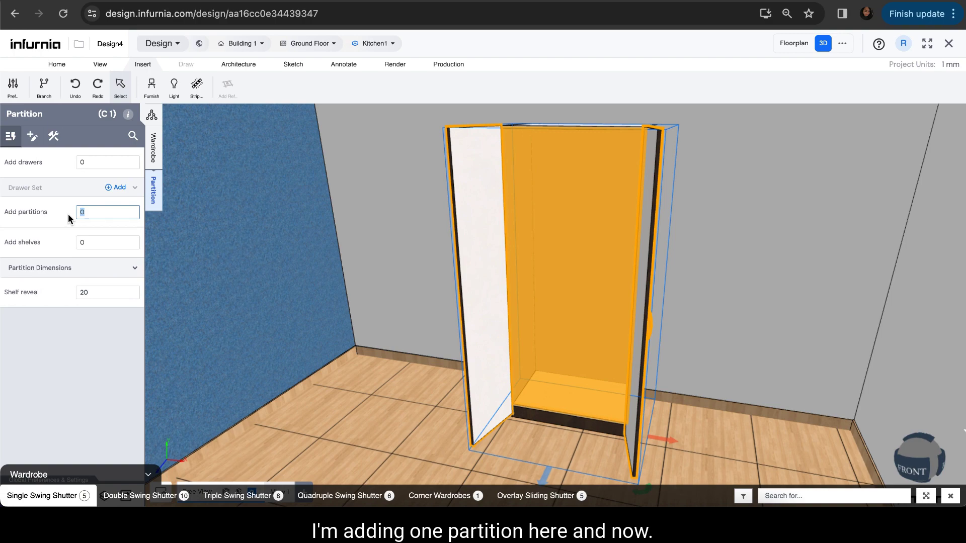
{"action": "type", "text": "1"}
{"action": "key", "text": "Return"}
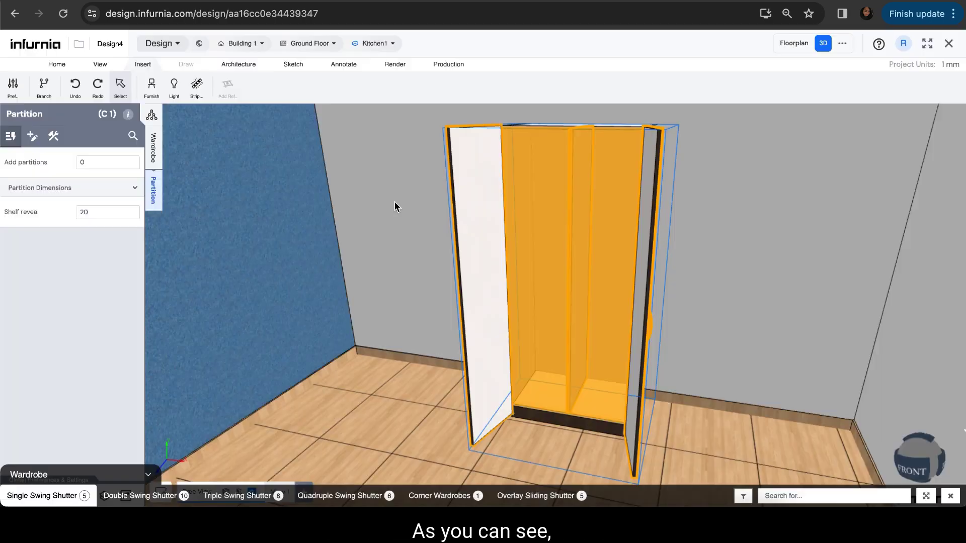
{"action": "key", "text": "Escape"}
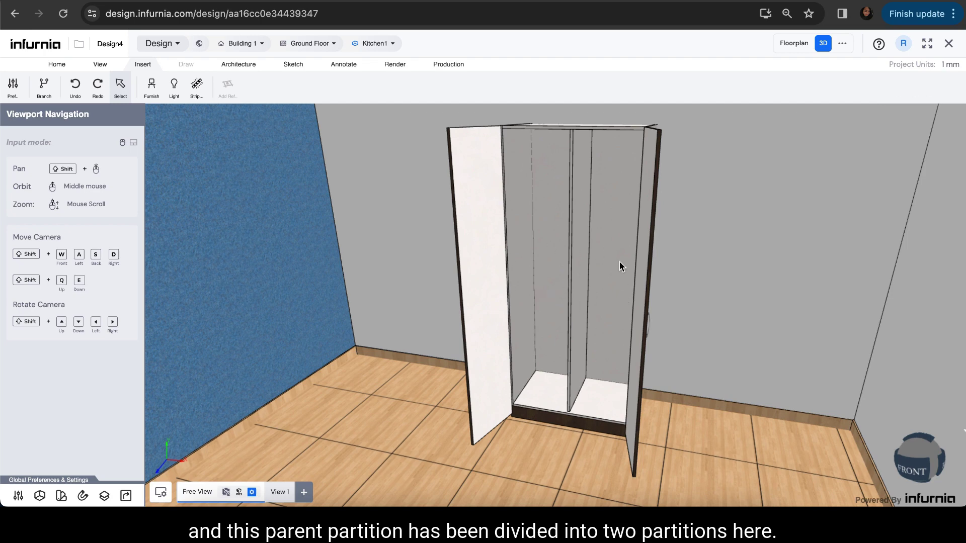
Inspect the left and right compartments, viewing the Partition and Parent Partition 1 settings
{"action": "left_click", "coordinate": [542, 276]}
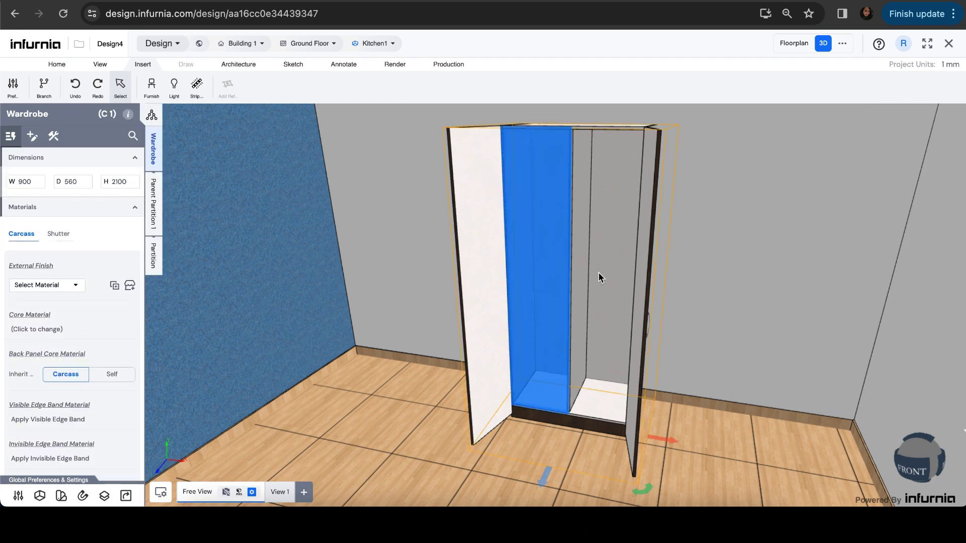
{"action": "left_click", "coordinate": [598, 274]}
{"action": "left_click", "coordinate": [546, 250]}
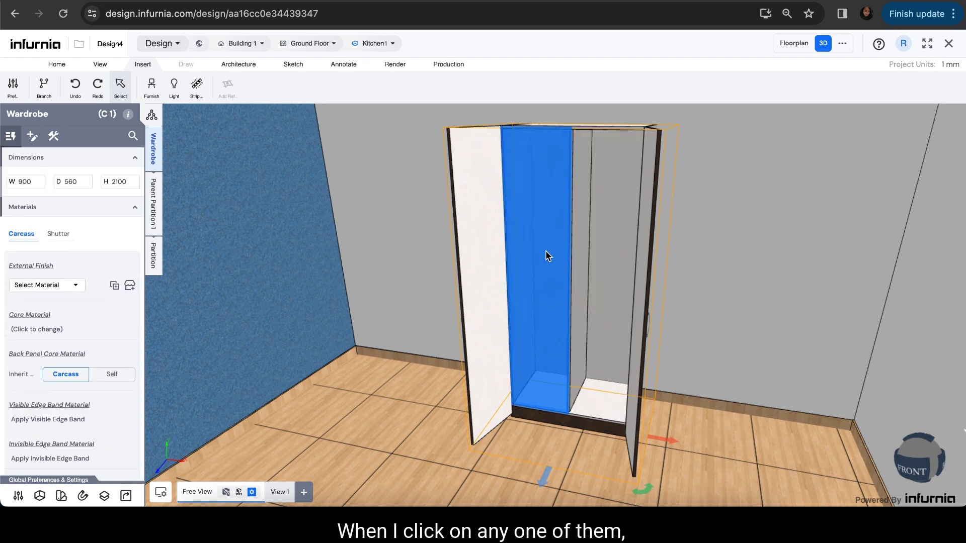
{"action": "left_click", "coordinate": [152, 260]}
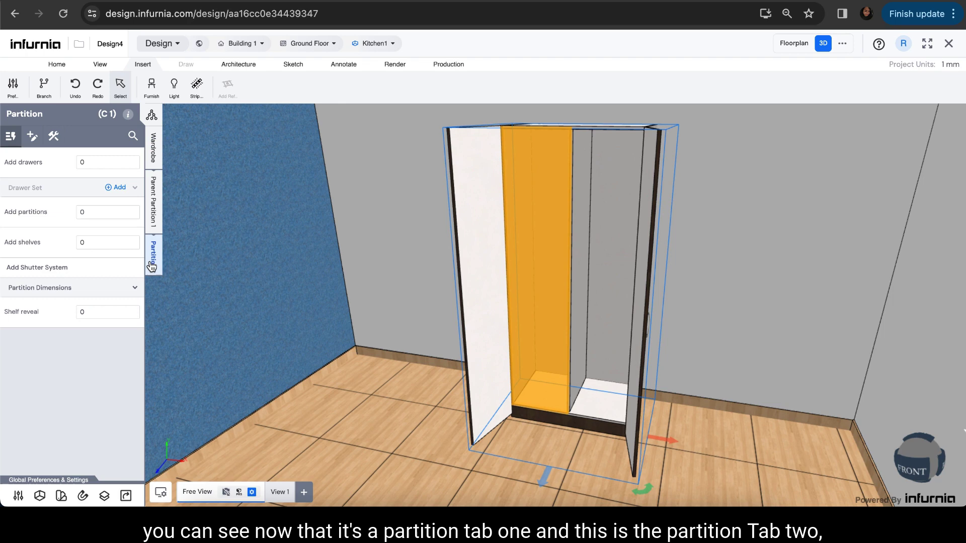
{"action": "left_click", "coordinate": [153, 221]}
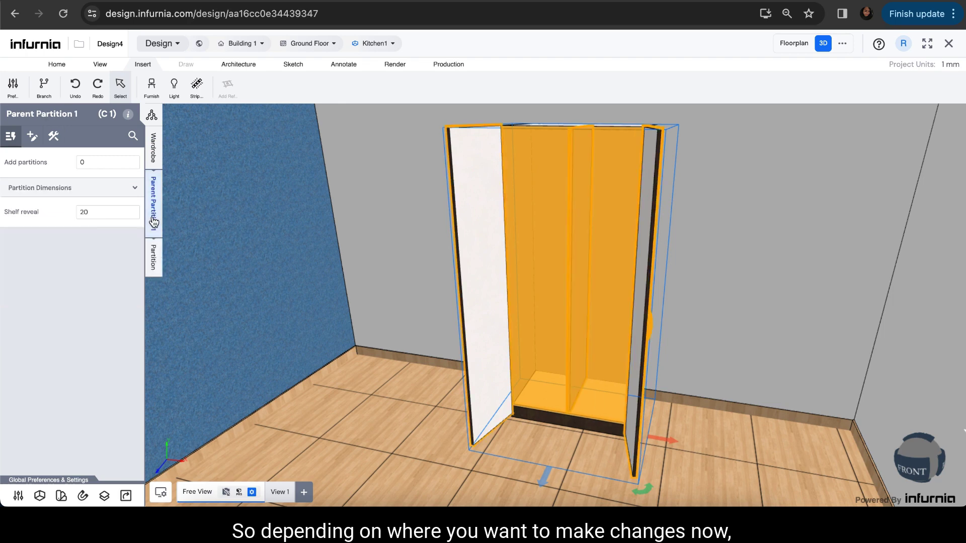
{"action": "left_click", "coordinate": [153, 257]}
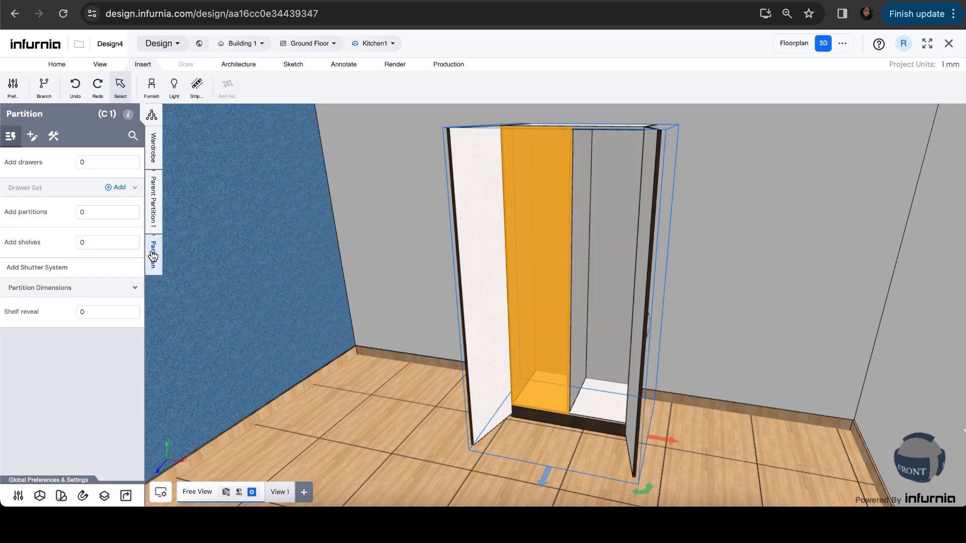
Select the vertical divider panel and request its deletion from the Panel (P 20) properties
{"action": "left_click", "coordinate": [573, 272]}
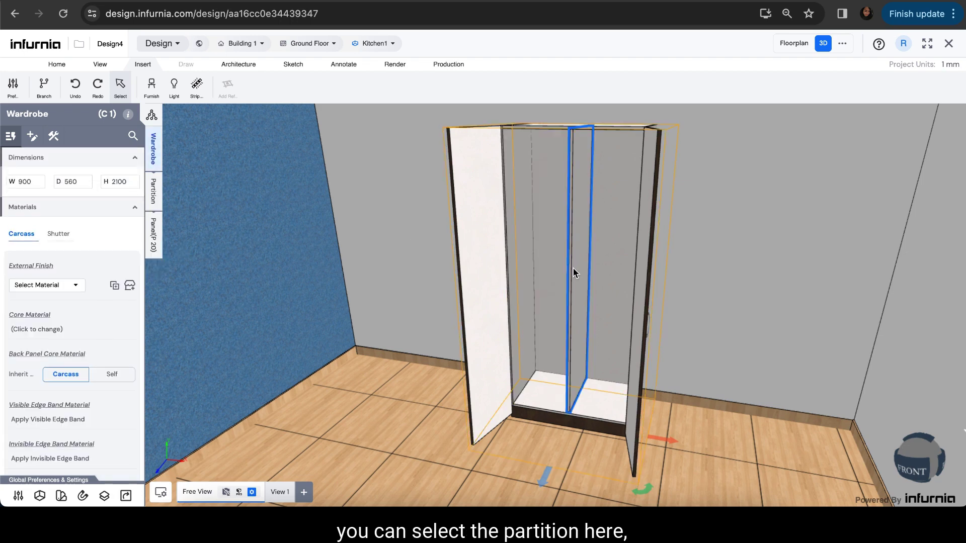
{"action": "left_click", "coordinate": [153, 235]}
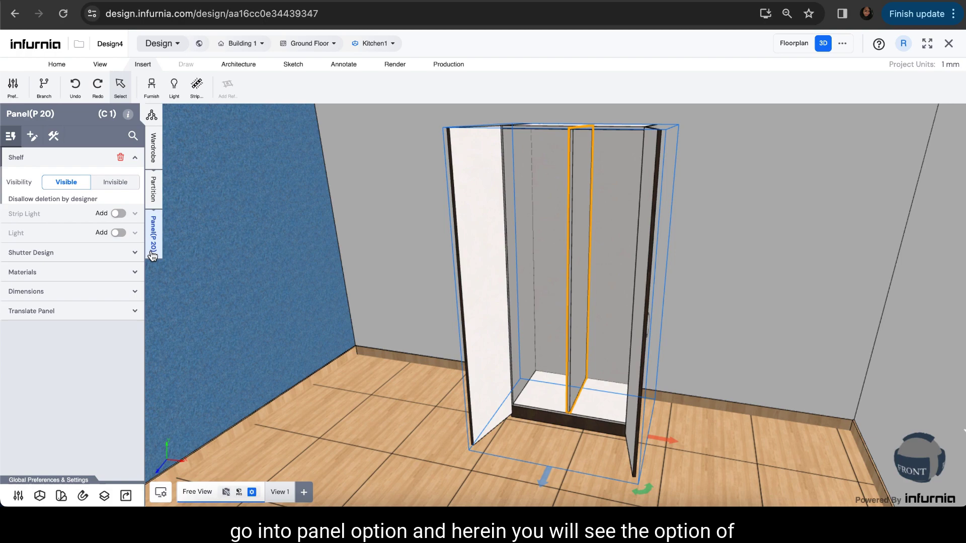
{"action": "left_click", "coordinate": [121, 159]}
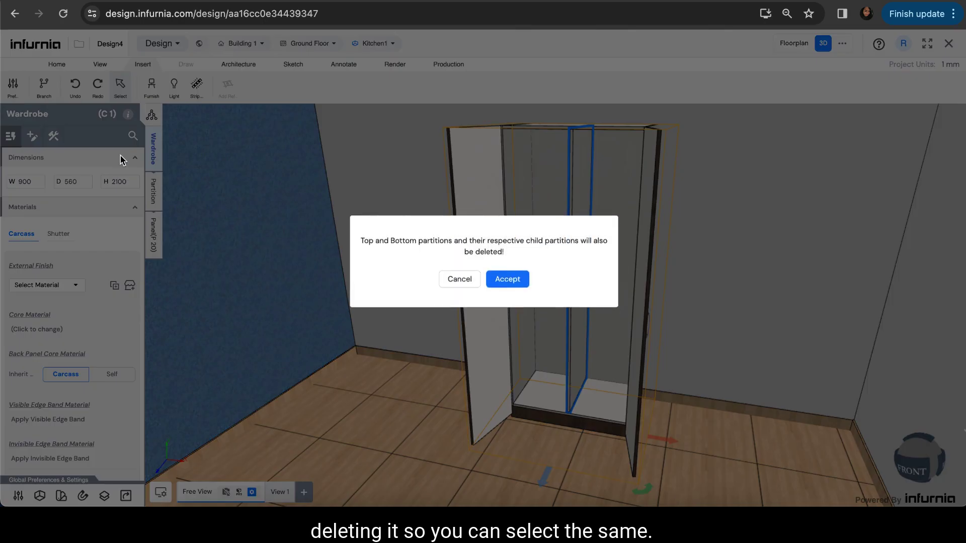
Accept the warning to delete the divider panel and its child partitions
{"action": "left_click", "coordinate": [514, 290]}
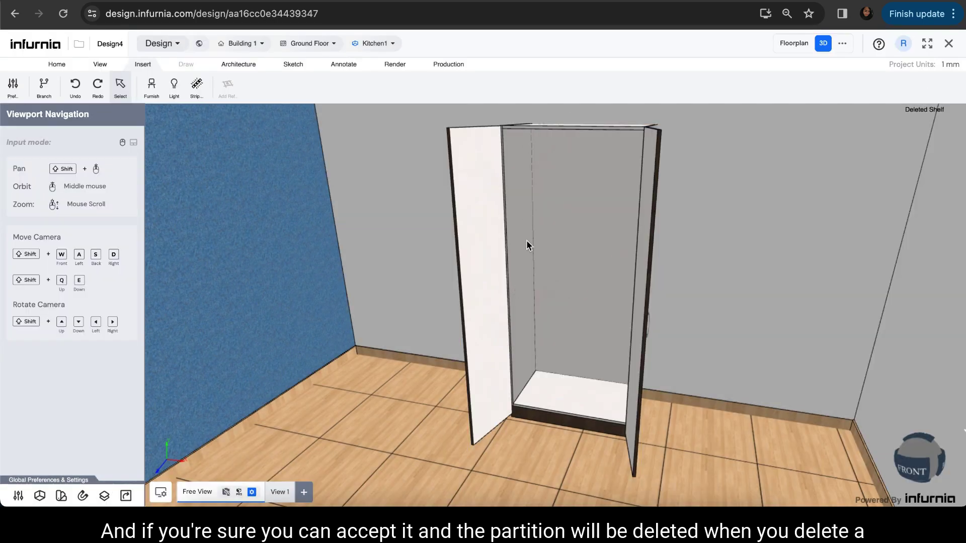